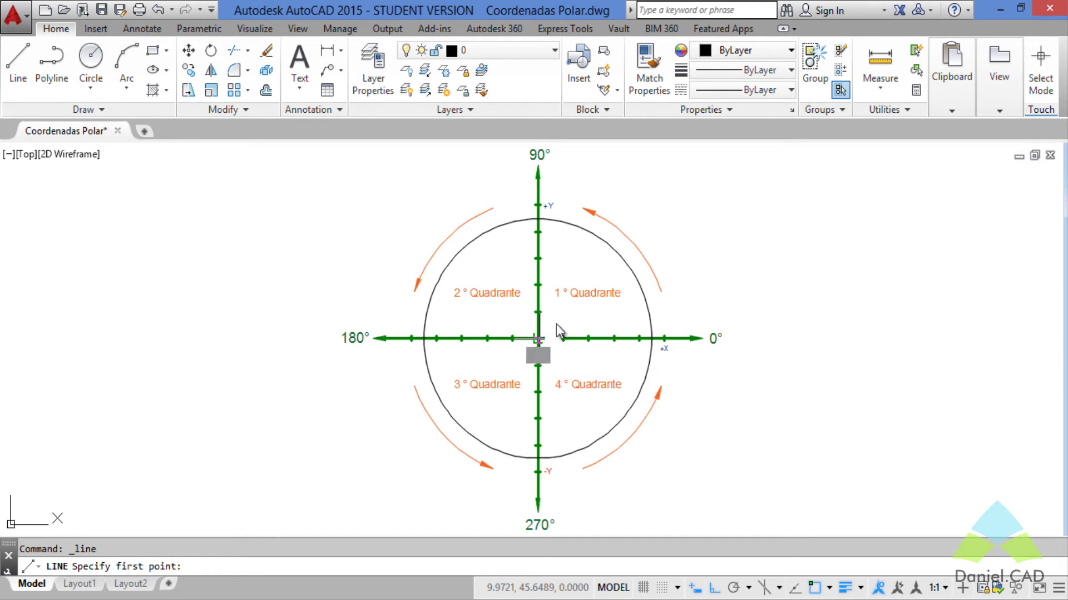
# Draw a line from the centre of the axes using relative polar coordinates, 5 units long at 30°.
pyautogui.click(538, 338)
pyautogui.scroll(4, 606, 284)
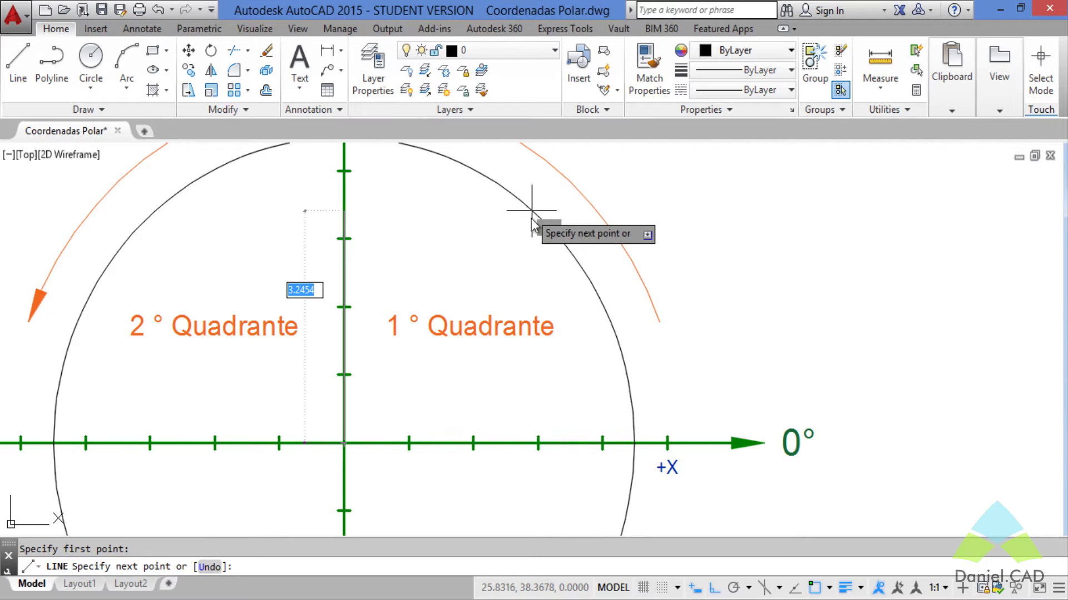
pyautogui.scroll(-1, 712, 405)
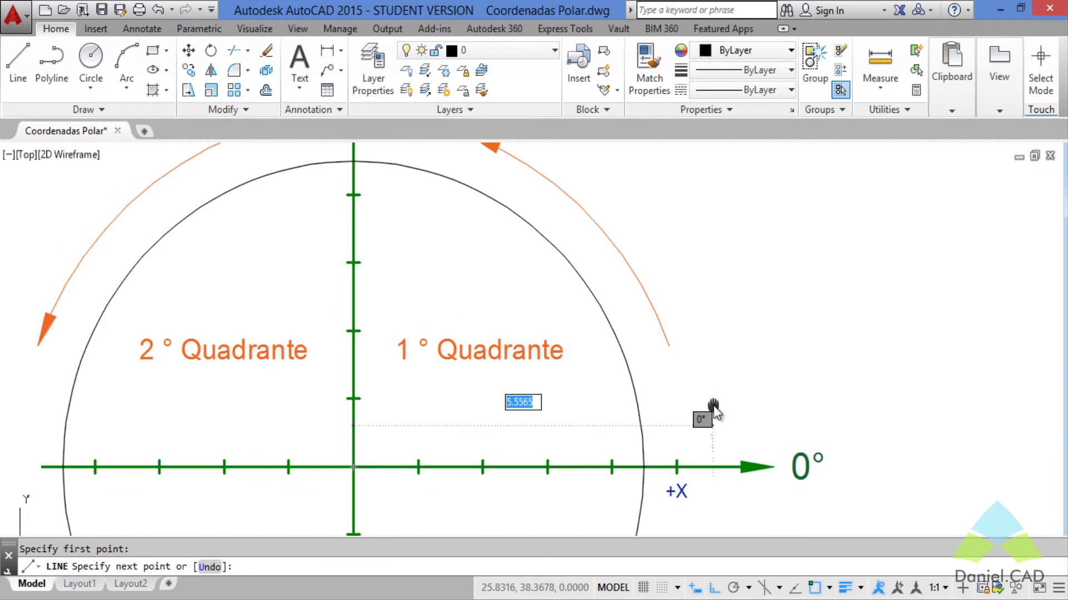
pyautogui.scroll(-1, 714, 406)
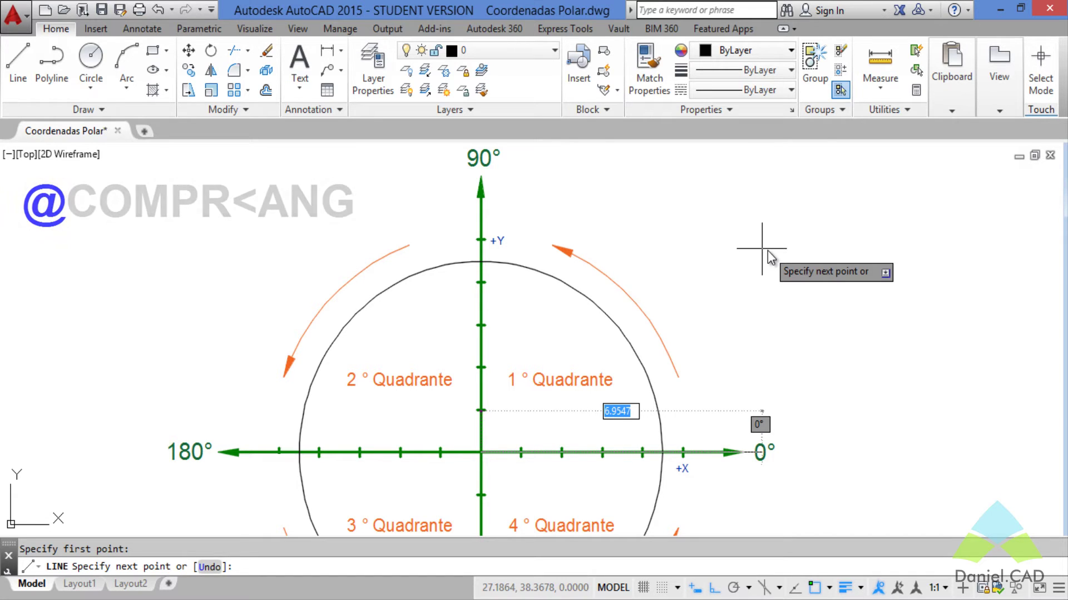
pyautogui.write('@')
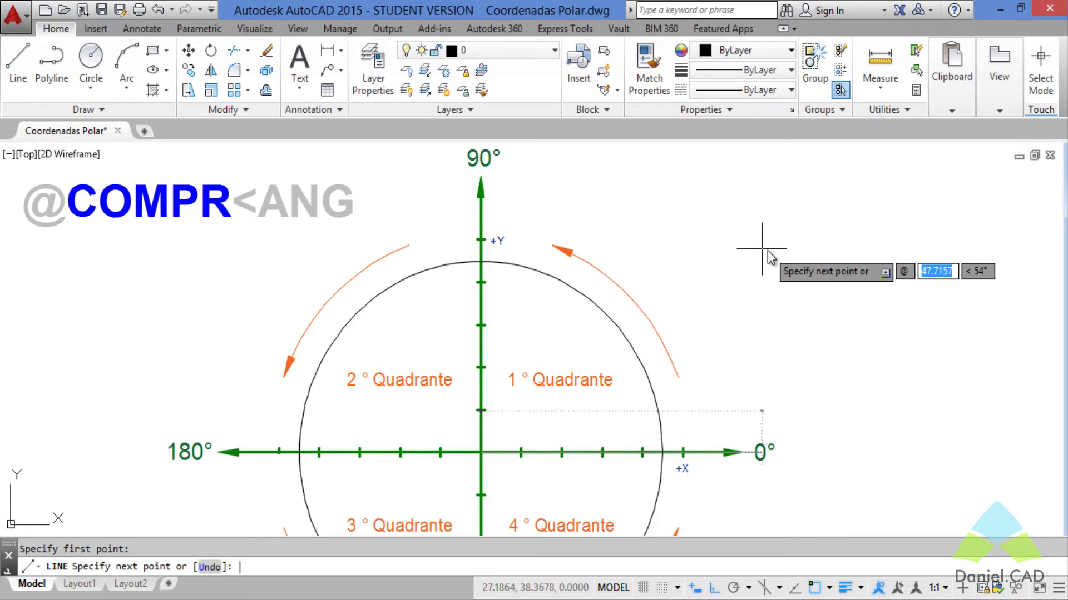
pyautogui.write('5')
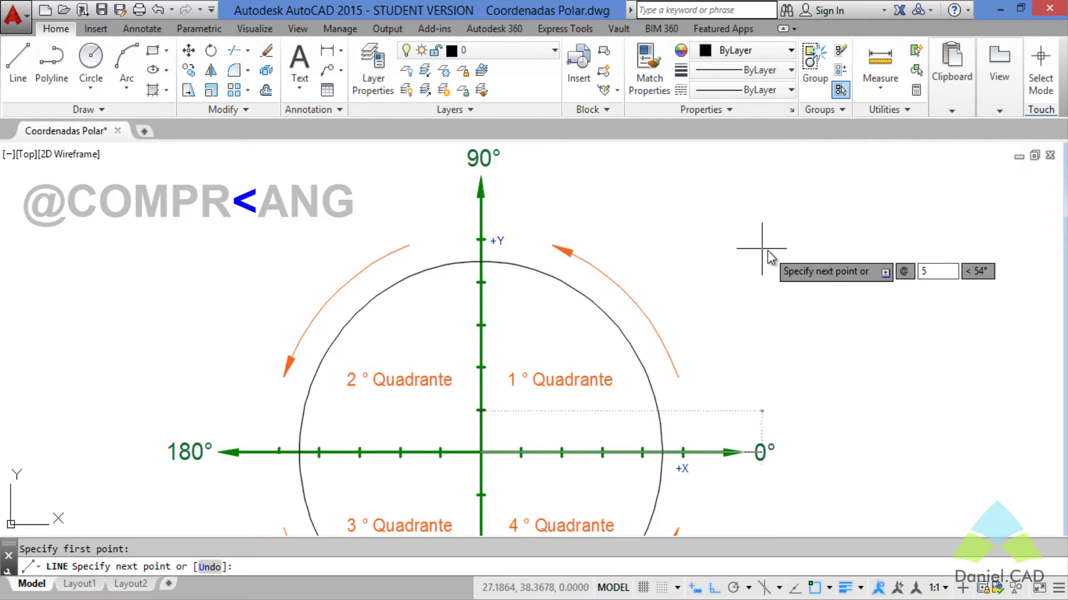
pyautogui.write('<')
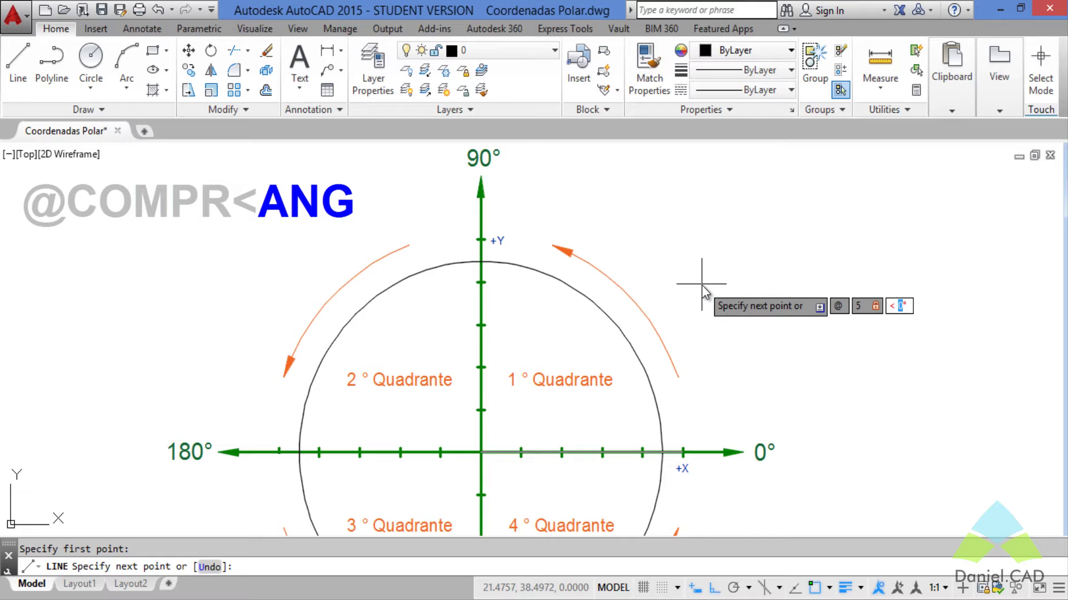
pyautogui.write('30')
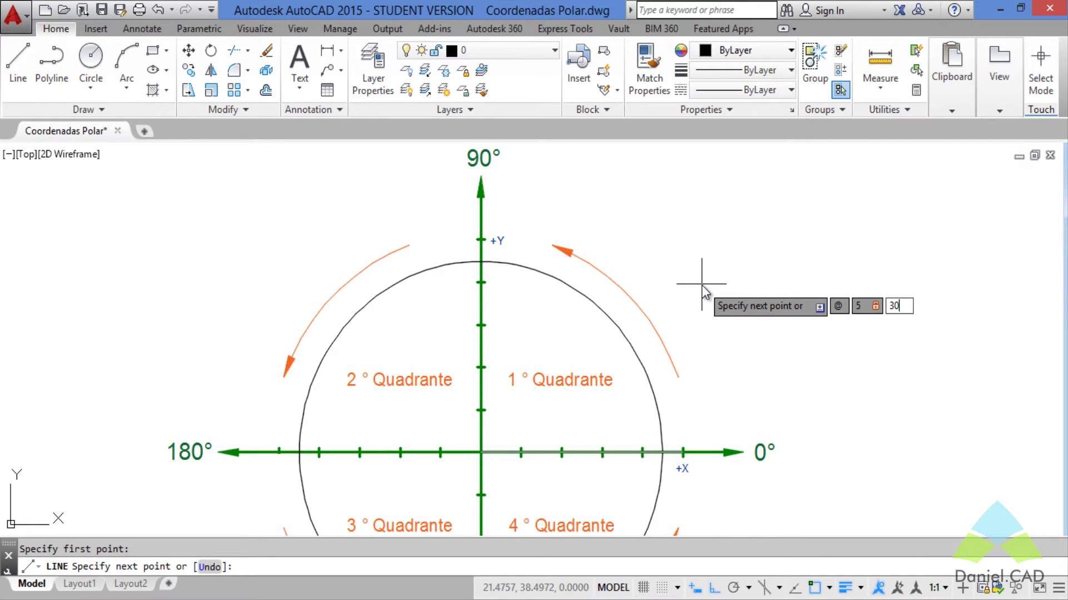
pyautogui.press('Return')
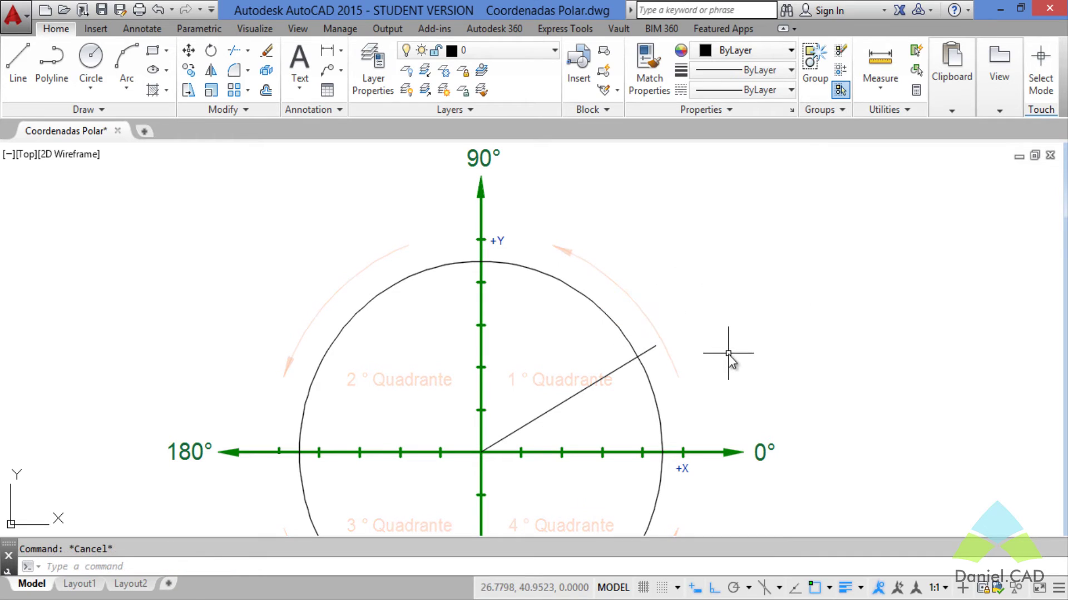
# Add an angular dimension between the line in the first quadrant and the positive X axis.
pyautogui.write('dimangular')
pyautogui.press('Return')
pyautogui.click(567, 399)
pyautogui.click(576, 452)
pyautogui.click(622, 424)
# Add an aligned dimension to the first-quadrant line, placed just above it.
pyautogui.write('dal')
pyautogui.press('Return')
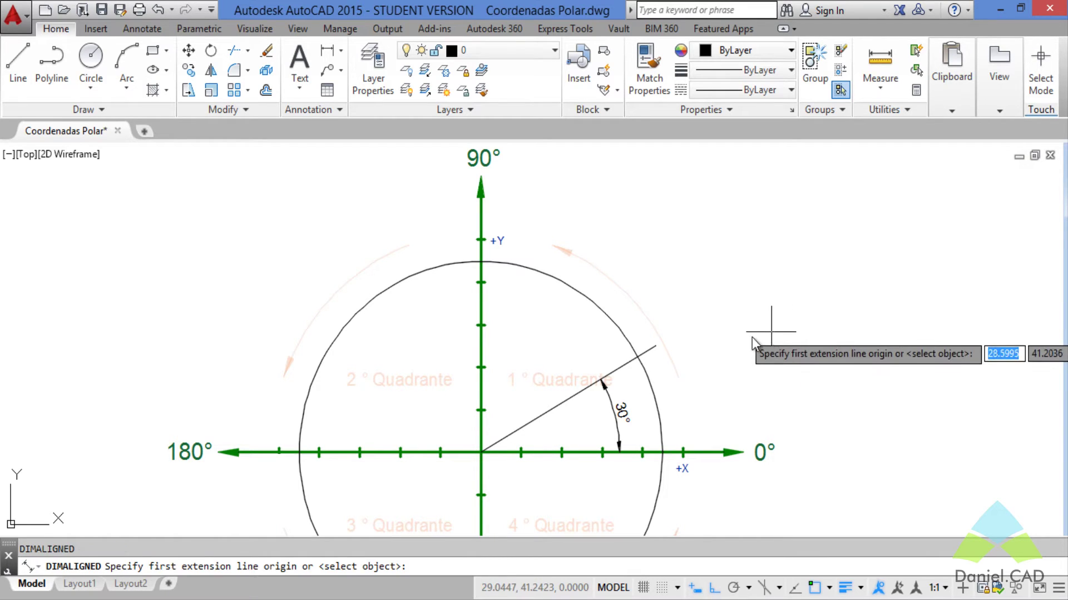
pyautogui.press('Return')
pyautogui.click(627, 363)
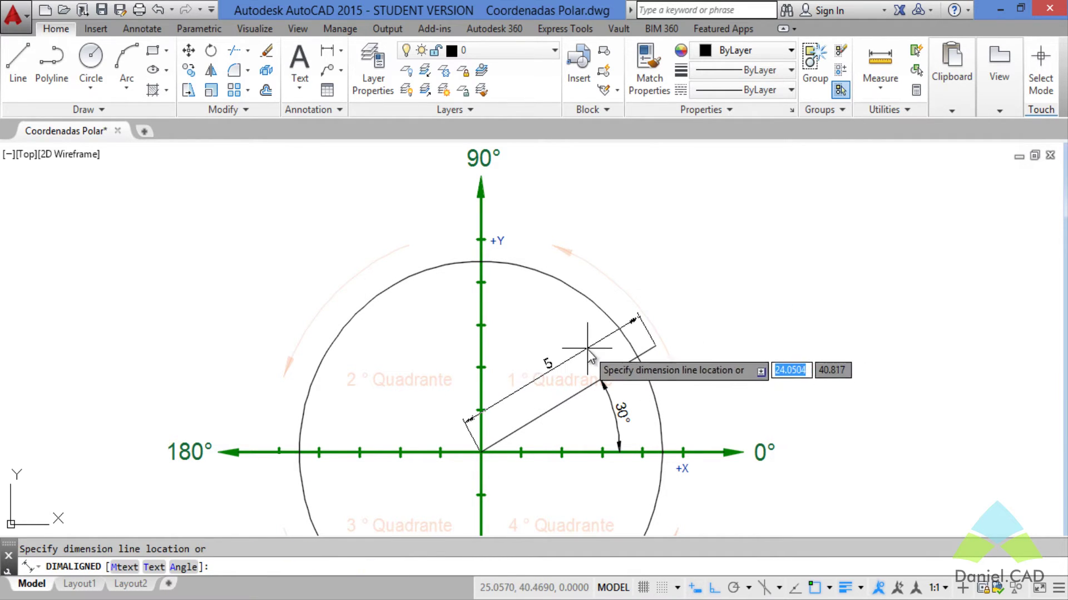
pyautogui.click(581, 355)
# Draw a second line from the centre of the axes, 8 units long at 130°, using relative polar coordinates.
pyautogui.moveTo(849, 316); pyautogui.dragTo(871, 275, button='middle')
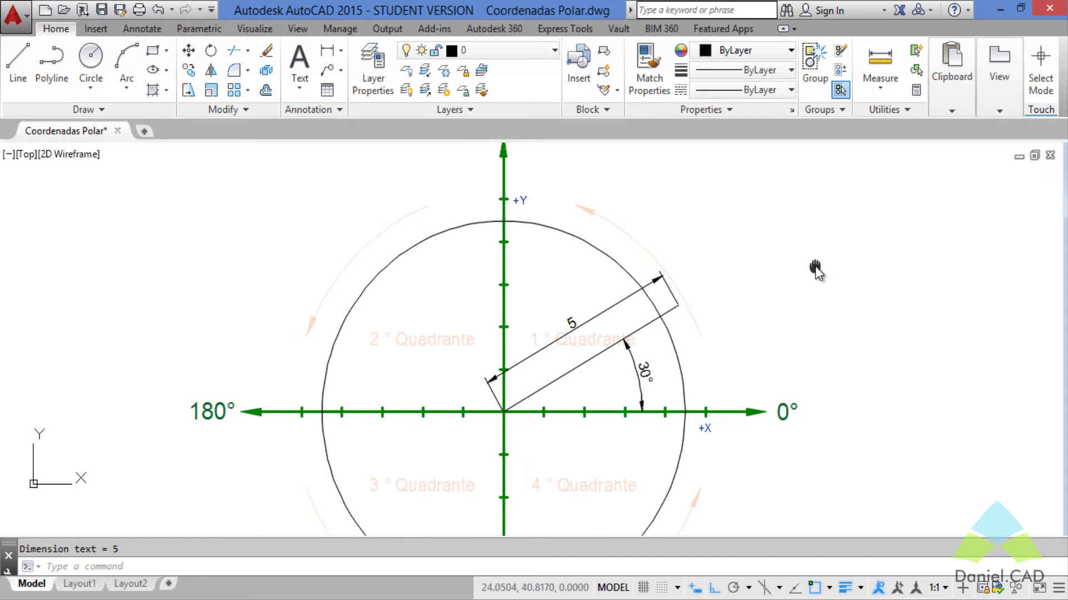
pyautogui.click(18, 62)
pyautogui.click(503, 412)
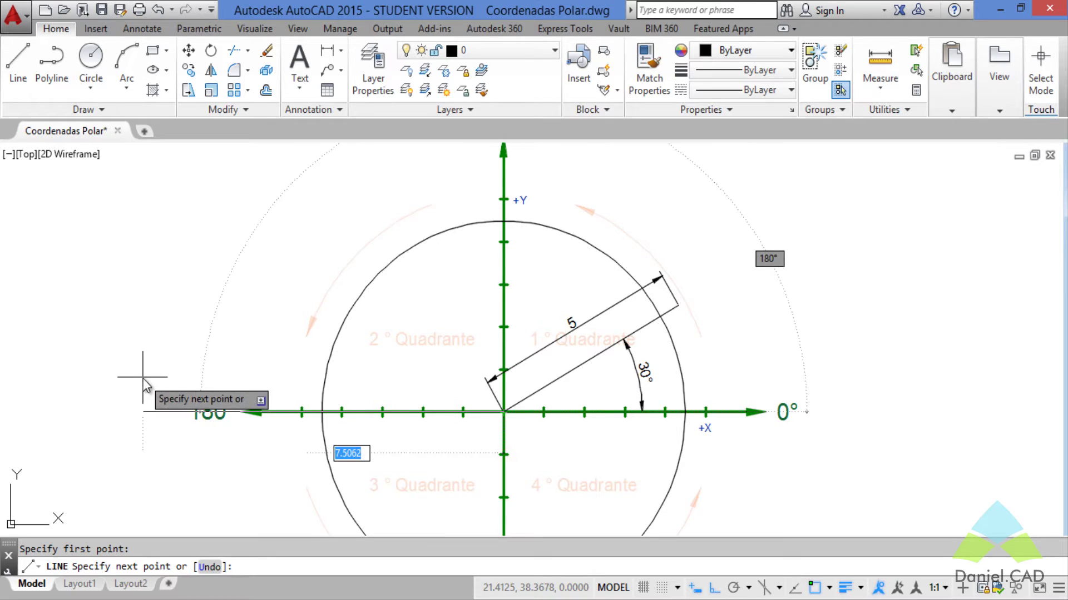
pyautogui.moveTo(144, 377); pyautogui.dragTo(145, 388, button='middle')
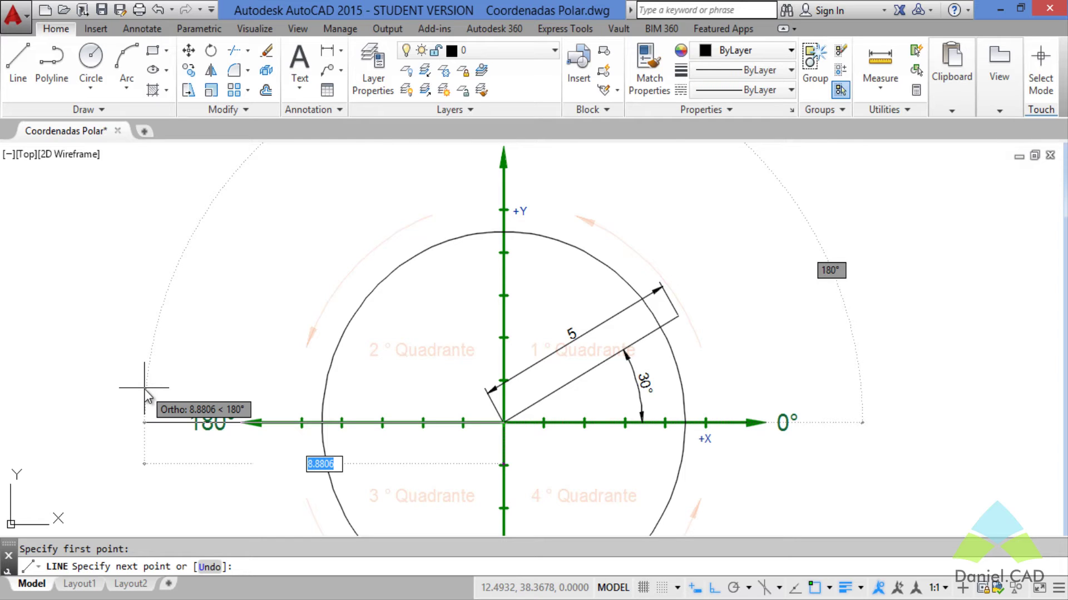
pyautogui.write('@')
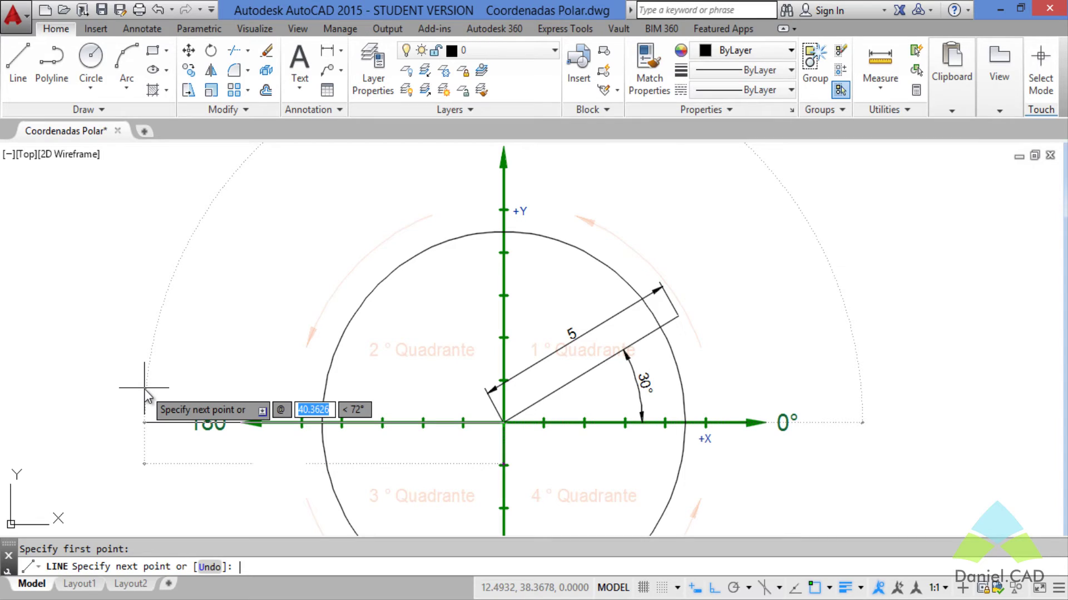
pyautogui.write('8')
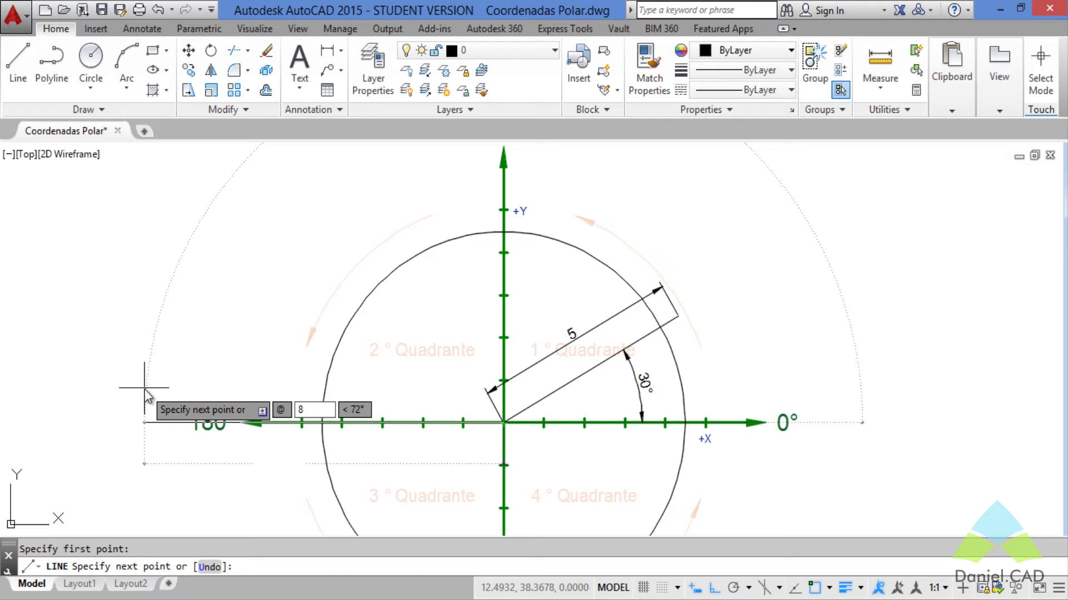
pyautogui.press('Tab')
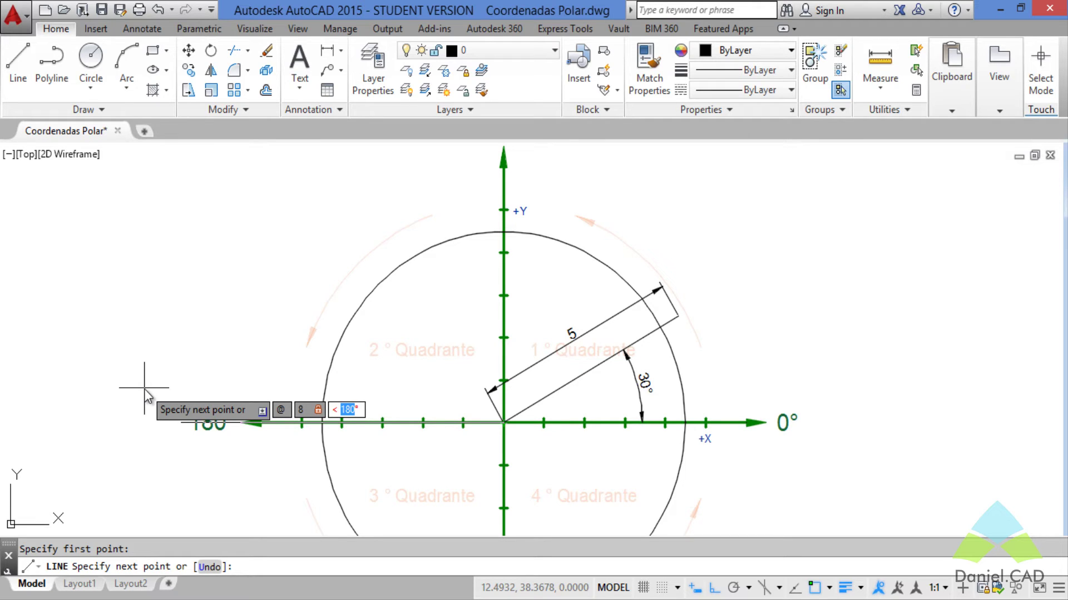
pyautogui.write('130')
pyautogui.press('Return')
pyautogui.press('Escape')
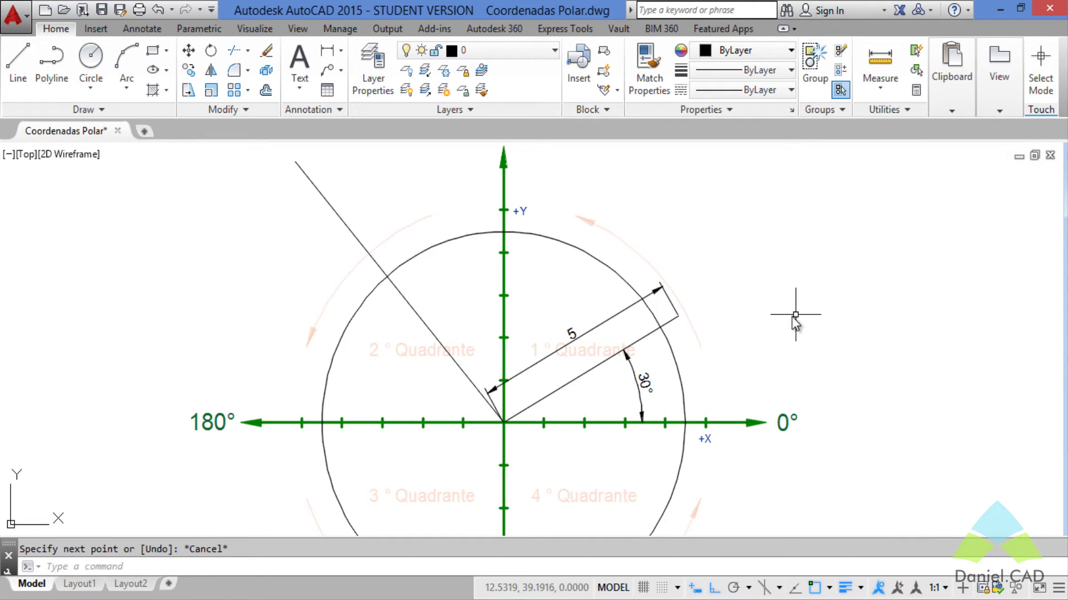
# Add an angular dimension from the positive X axis to the second-quadrant line, with its arc outside the circle.
pyautogui.moveTo(795, 315); pyautogui.dragTo(784, 324, button='middle')
pyautogui.write('DAn')
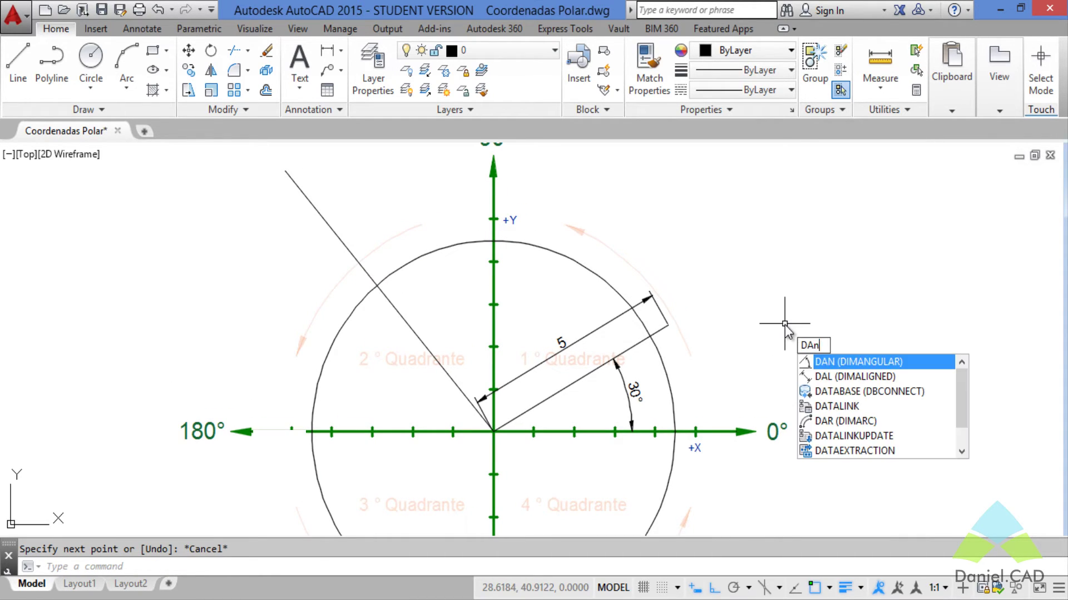
pyautogui.press('Return')
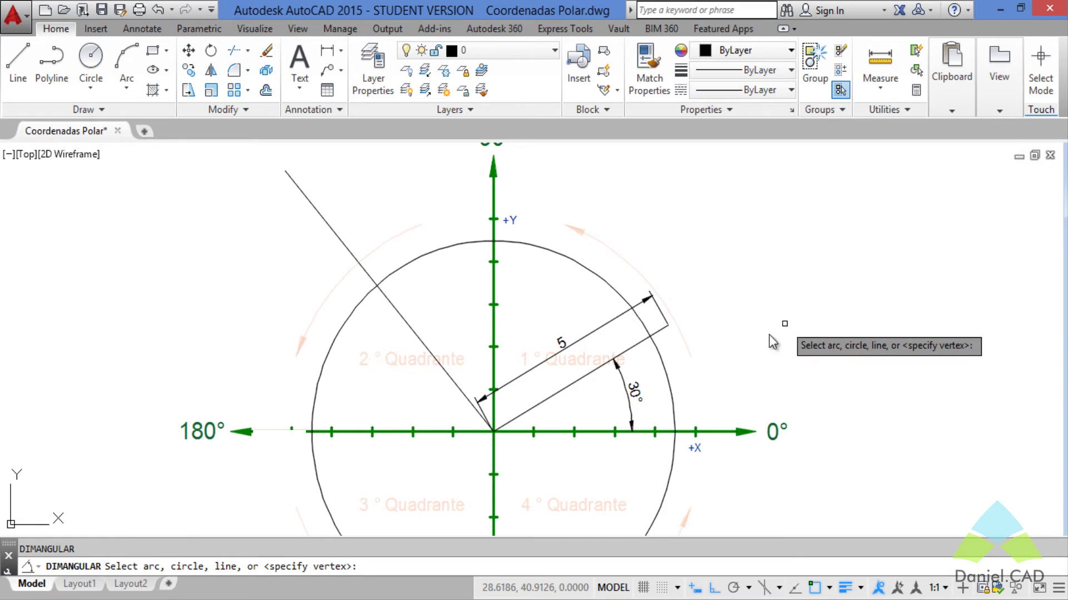
pyautogui.click(445, 378)
pyautogui.click(520, 416)
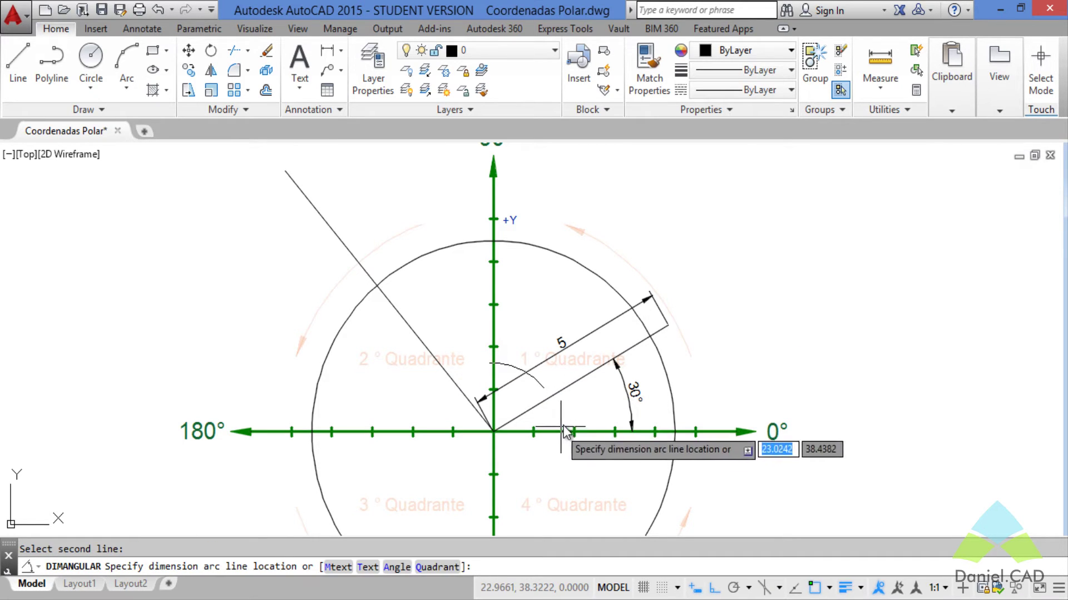
pyautogui.click(717, 377)
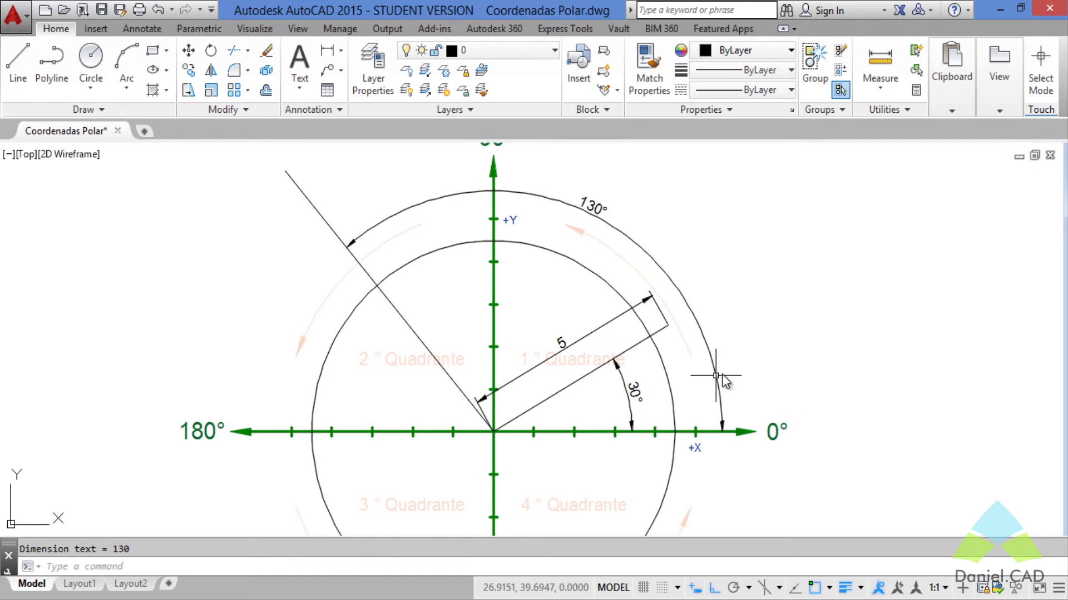
# Add an aligned dimension to the second-quadrant line, placed on its lower-left side.
pyautogui.write('dal')
pyautogui.press('Return')
pyautogui.press('Return')
pyautogui.click(437, 360)
pyautogui.click(356, 378)
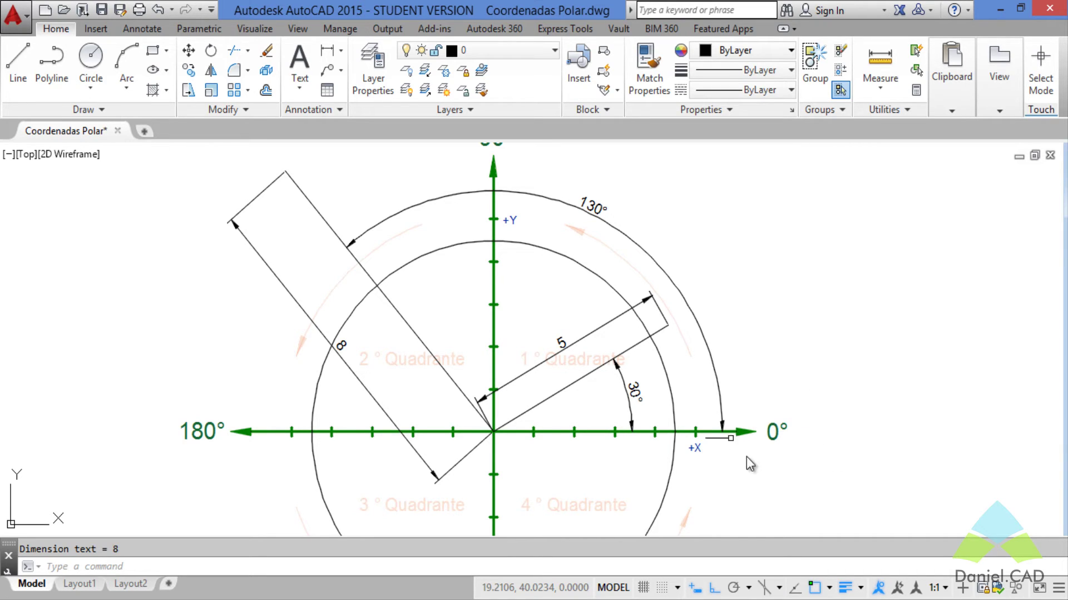
# Delete the two aligned and two angular dimensions, keeping both drawn lines.
pyautogui.scroll(-2, 828, 404)
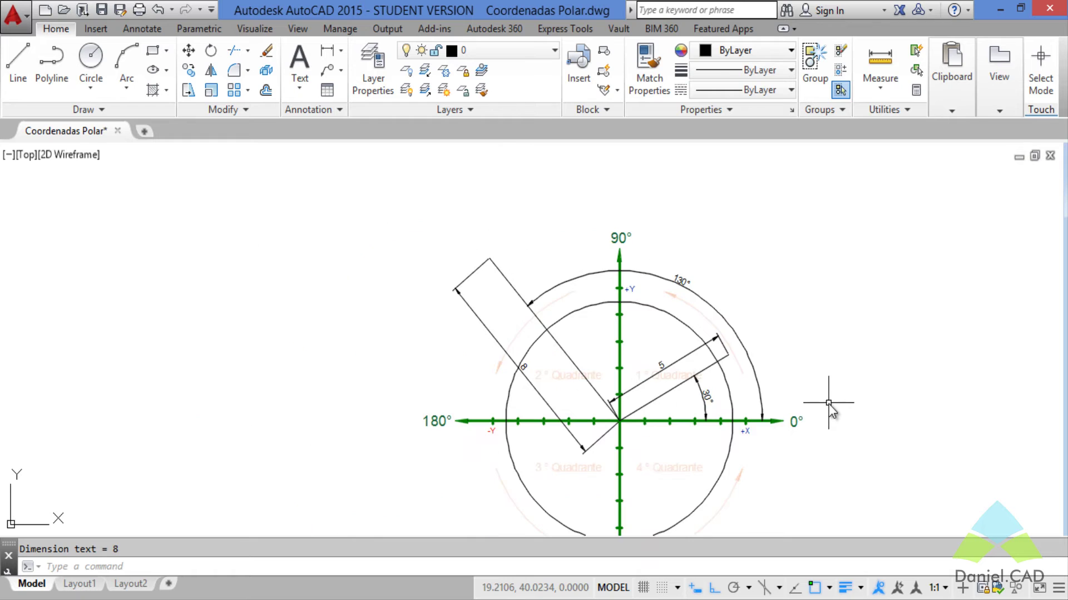
pyautogui.moveTo(817, 406); pyautogui.dragTo(795, 374, button='middle')
pyautogui.click(476, 230)
pyautogui.press('Delete')
pyautogui.click(527, 259)
pyautogui.press('Delete')
pyautogui.scroll(2, 671, 386)
pyautogui.click(630, 299)
pyautogui.press('Delete')
pyautogui.click(684, 336)
pyautogui.press('Delete')
# Draw a line from the centre of the axes into the fourth quadrant, 4 units long at 330°.
pyautogui.scroll(-2, 781, 326)
pyautogui.moveTo(782, 325)
pyautogui.mouseDown(button='middle')
pyautogui.moveTo(714, 329)
pyautogui.moveTo(747, 314)
pyautogui.mouseUp(button='middle')
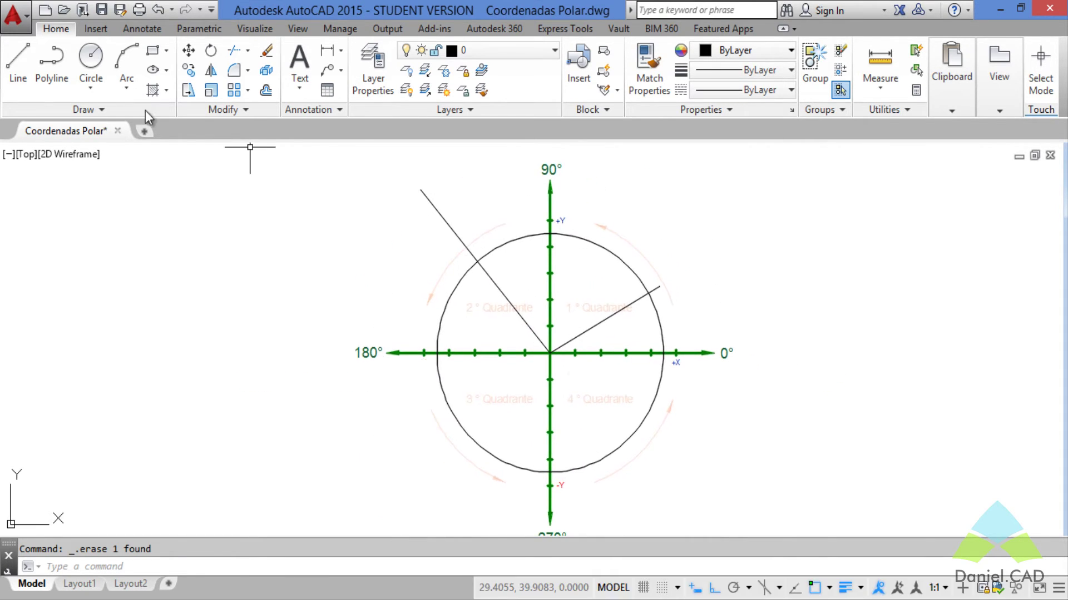
pyautogui.click(18, 63)
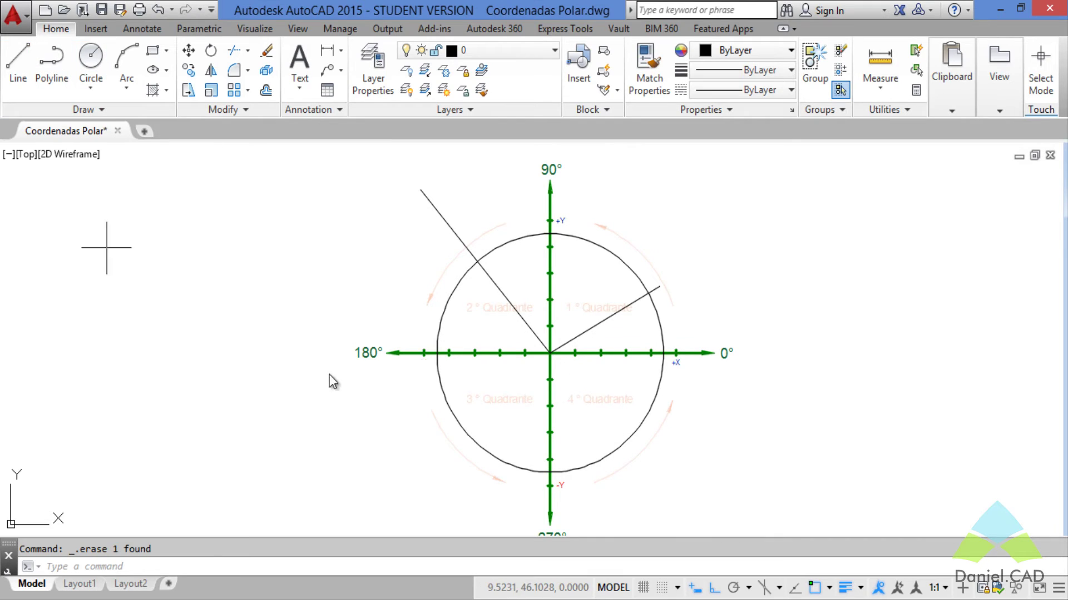
pyautogui.click(550, 354)
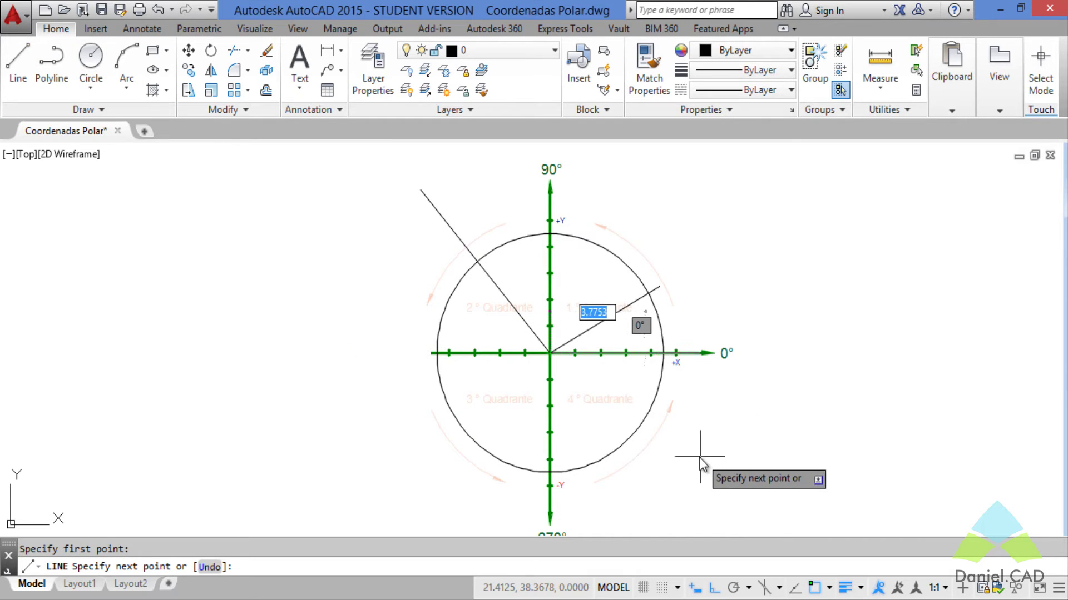
pyautogui.moveTo(701, 463); pyautogui.dragTo(684, 439, button='middle')
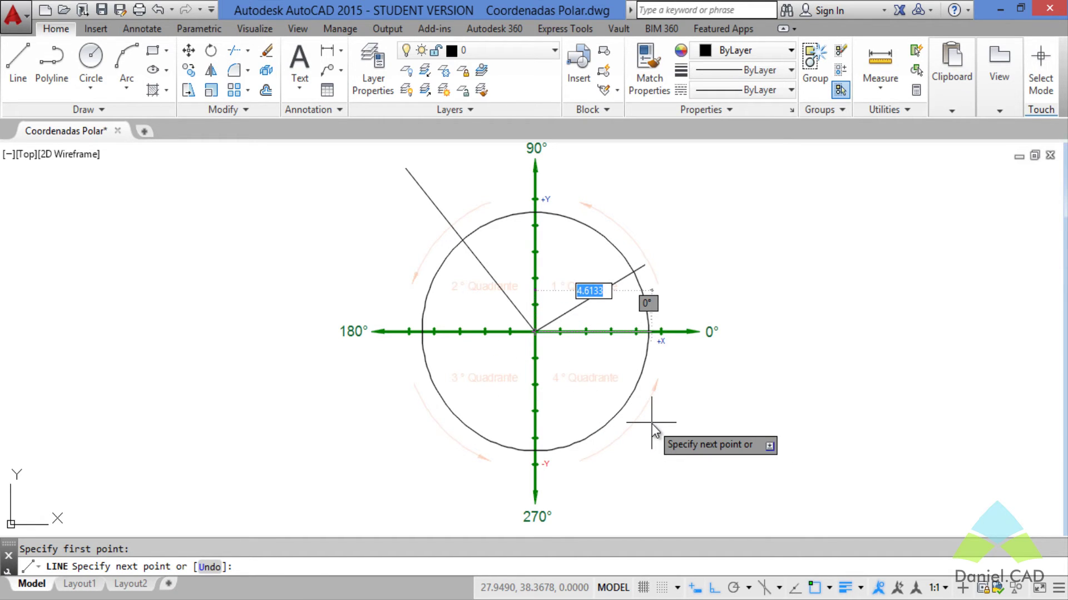
pyautogui.write('@')
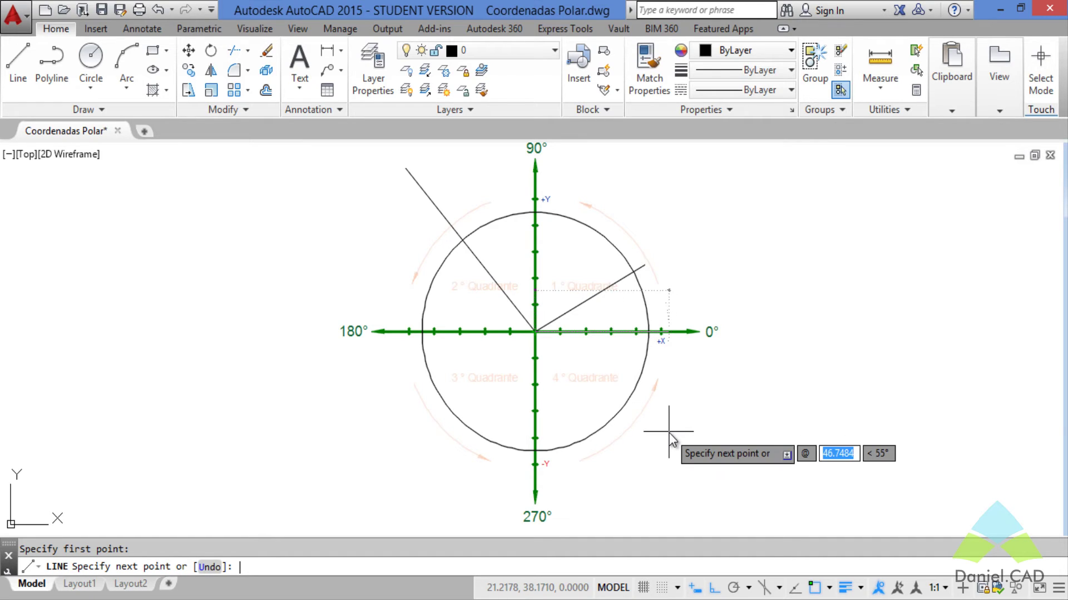
pyautogui.write('4')
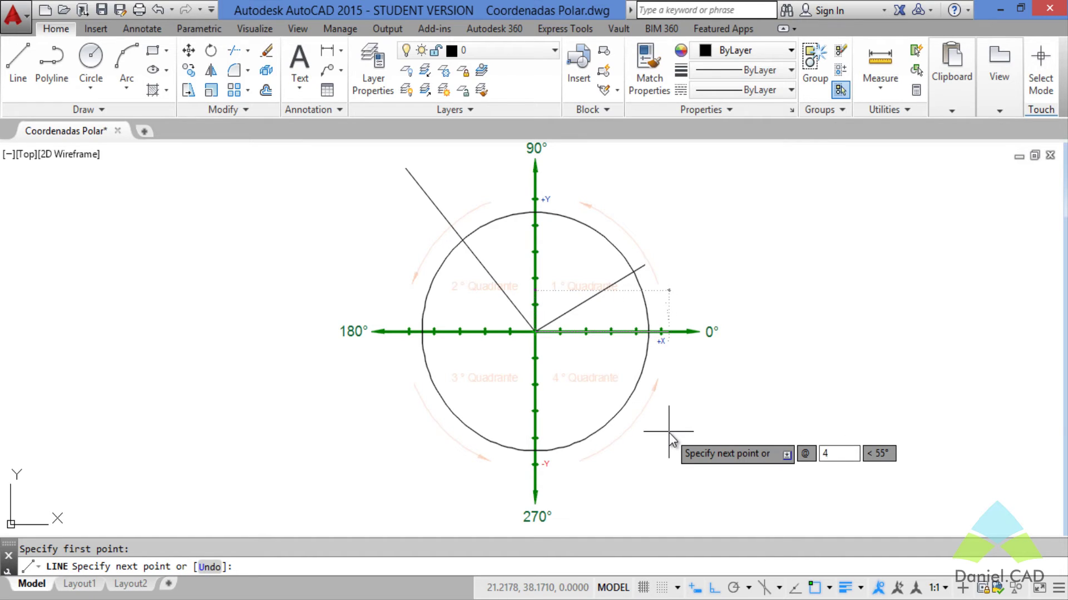
pyautogui.press('Tab')
pyautogui.write('330')
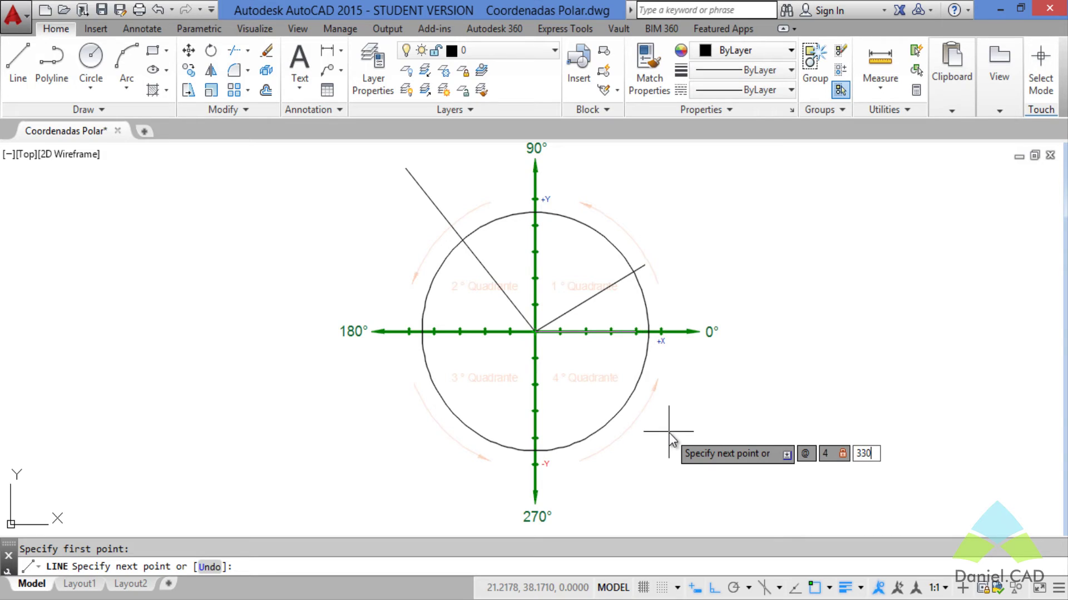
pyautogui.press('Return')
pyautogui.press('Escape')
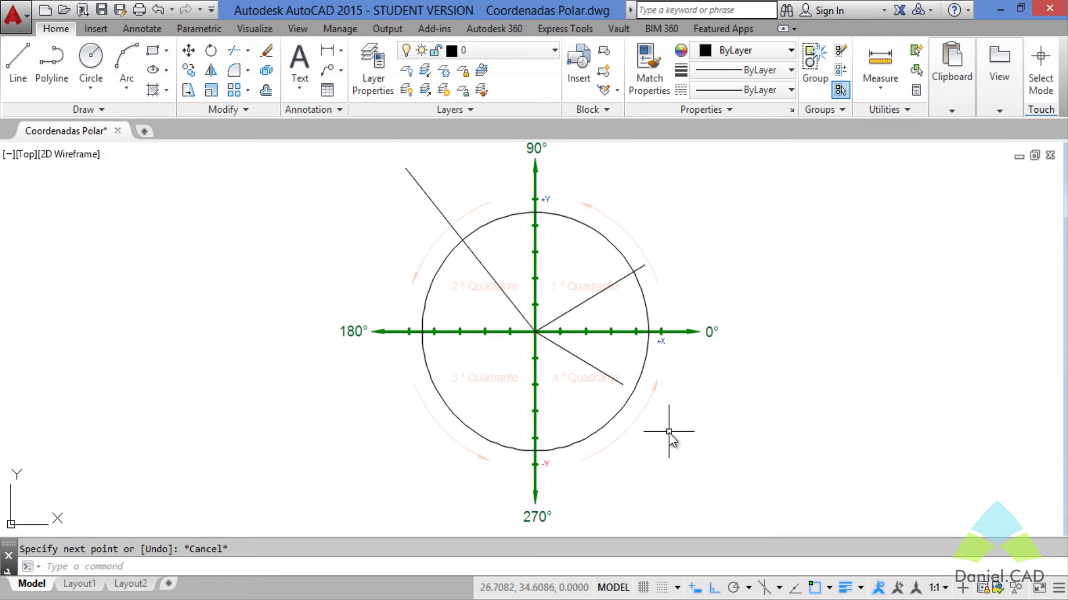
# Create an angular dimension between the positive X axis and the fourth-quadrant line.
pyautogui.write('dan')
pyautogui.press('Return')
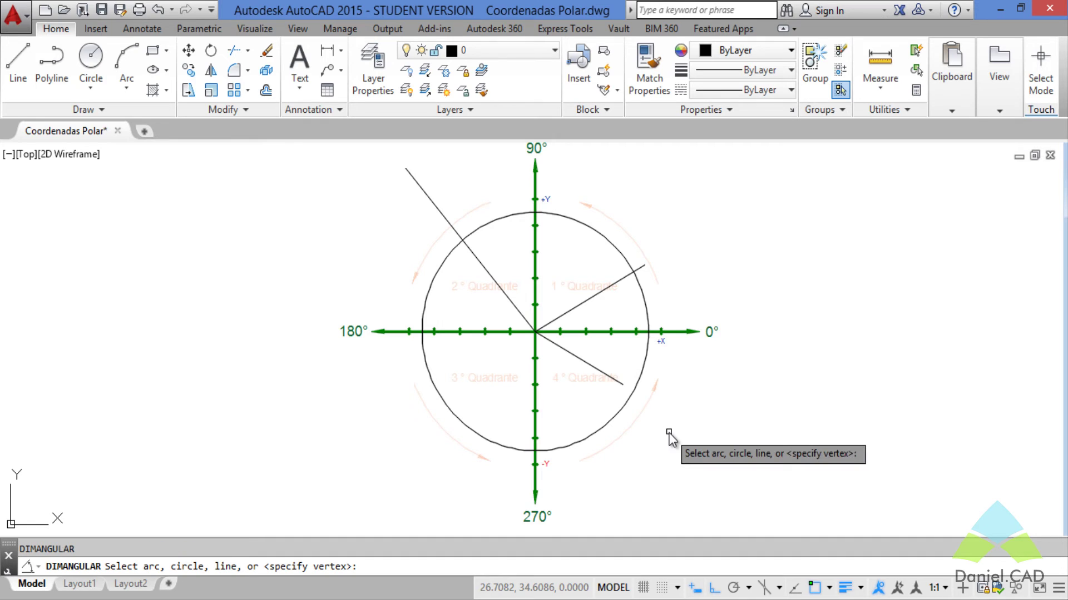
pyautogui.click(576, 333)
pyautogui.click(565, 351)
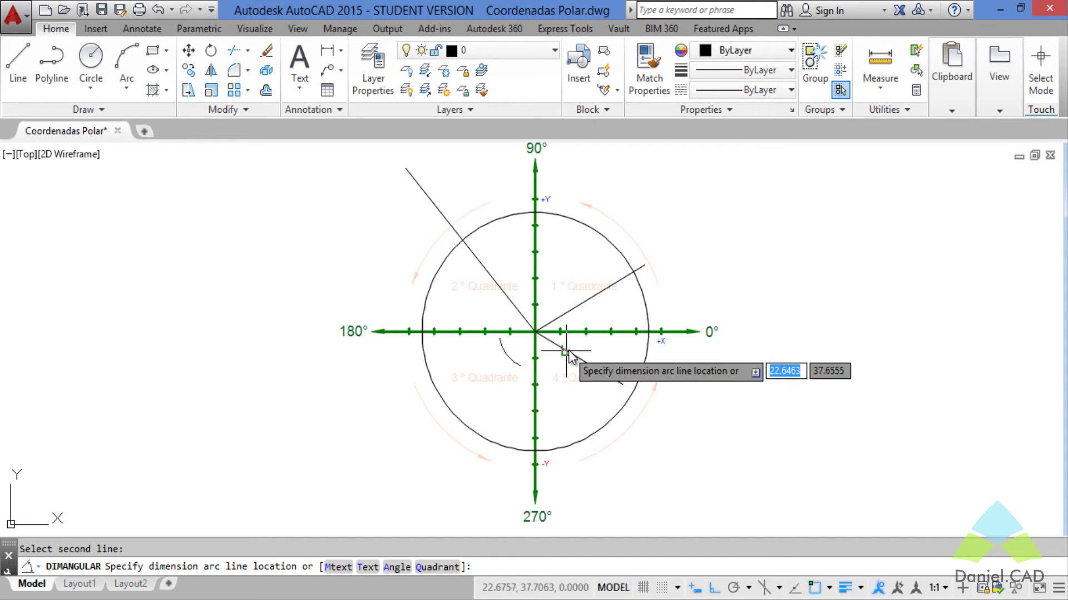
pyautogui.scroll(5, 570, 354)
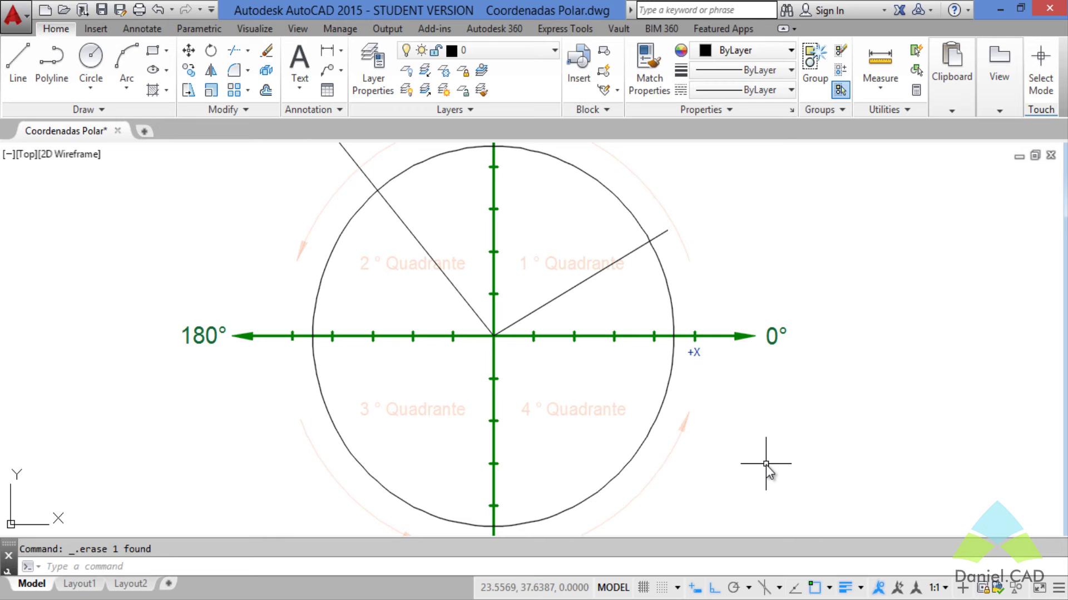
# Draw a line from the centre of the axes into the fourth quadrant, 4 units long at -29.5°.
pyautogui.write('l')
pyautogui.press('Return')
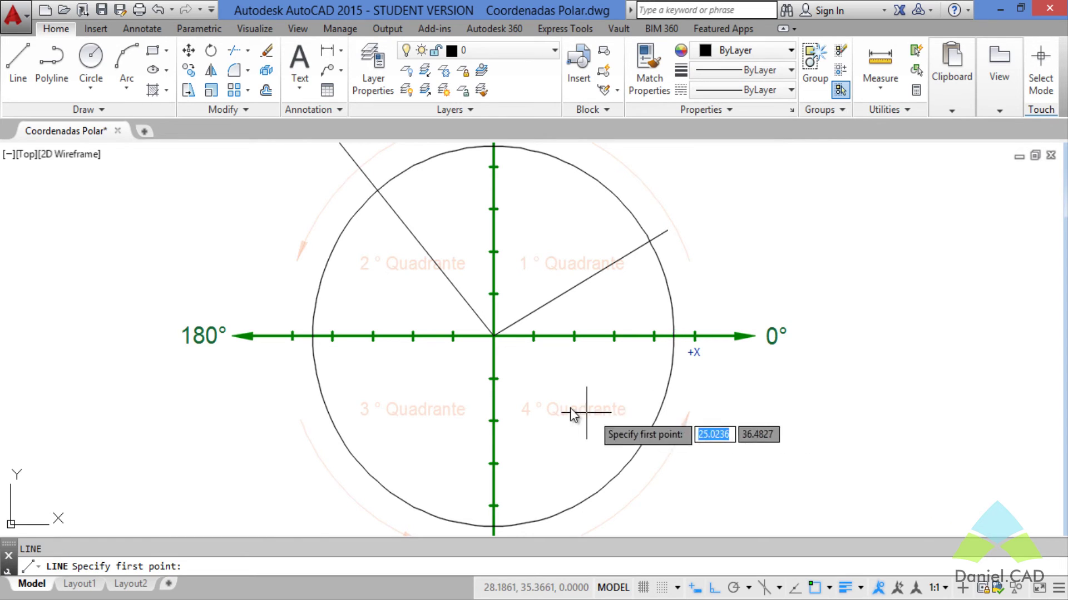
pyautogui.click(495, 336)
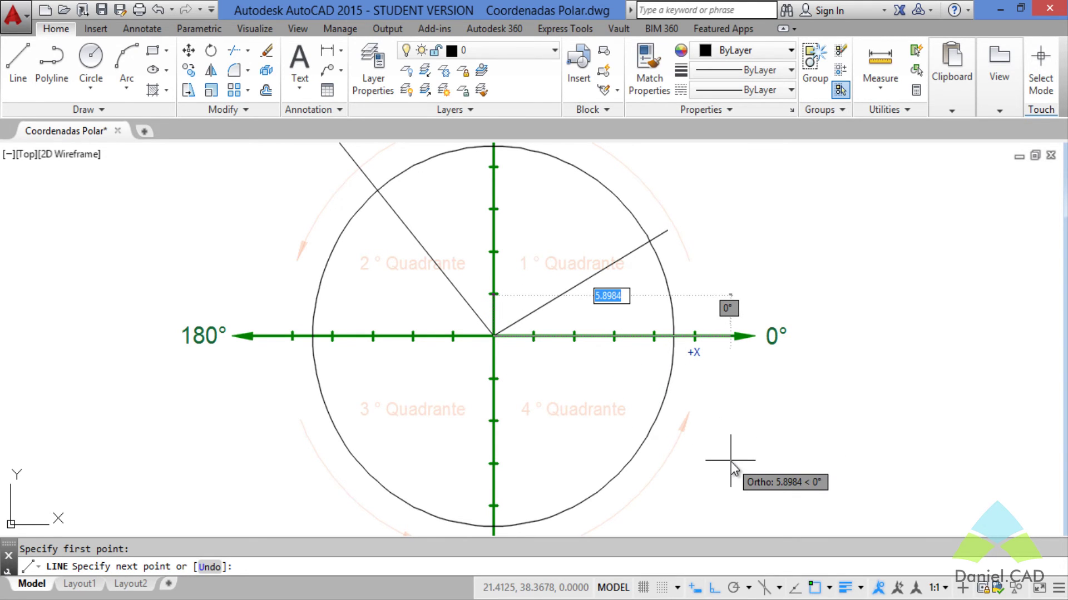
pyautogui.write('@')
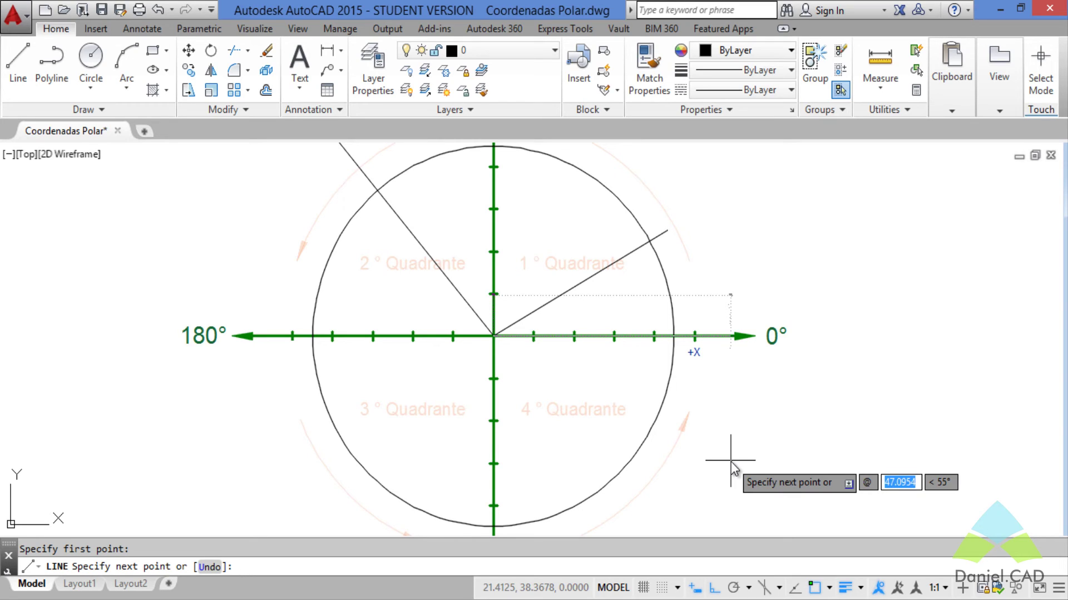
pyautogui.write('4')
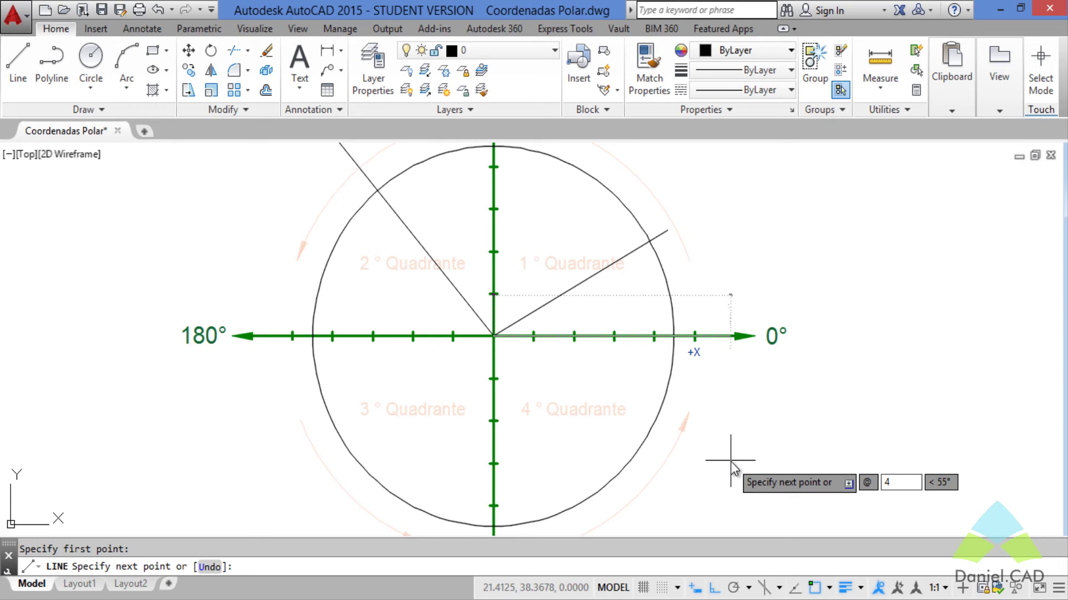
pyautogui.press('Tab')
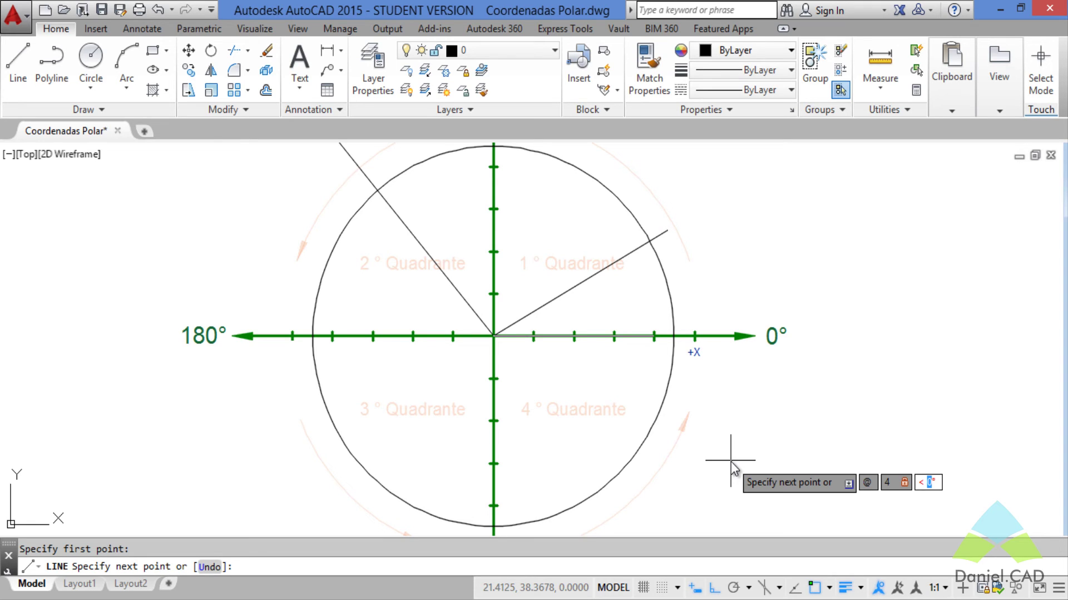
pyautogui.write('-29.5')
pyautogui.press('Return')
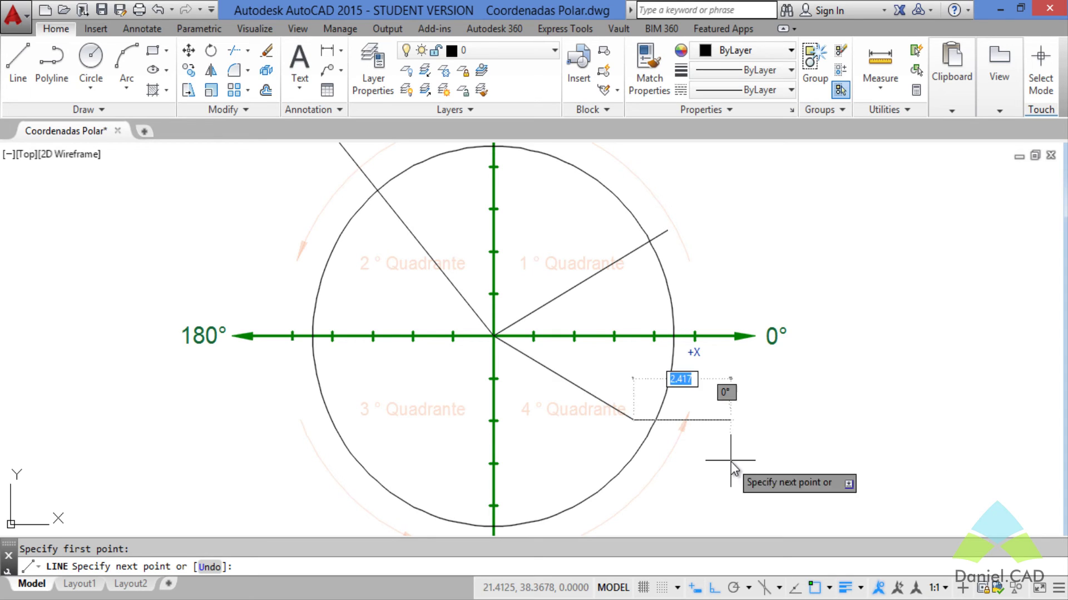
pyautogui.press('Escape')
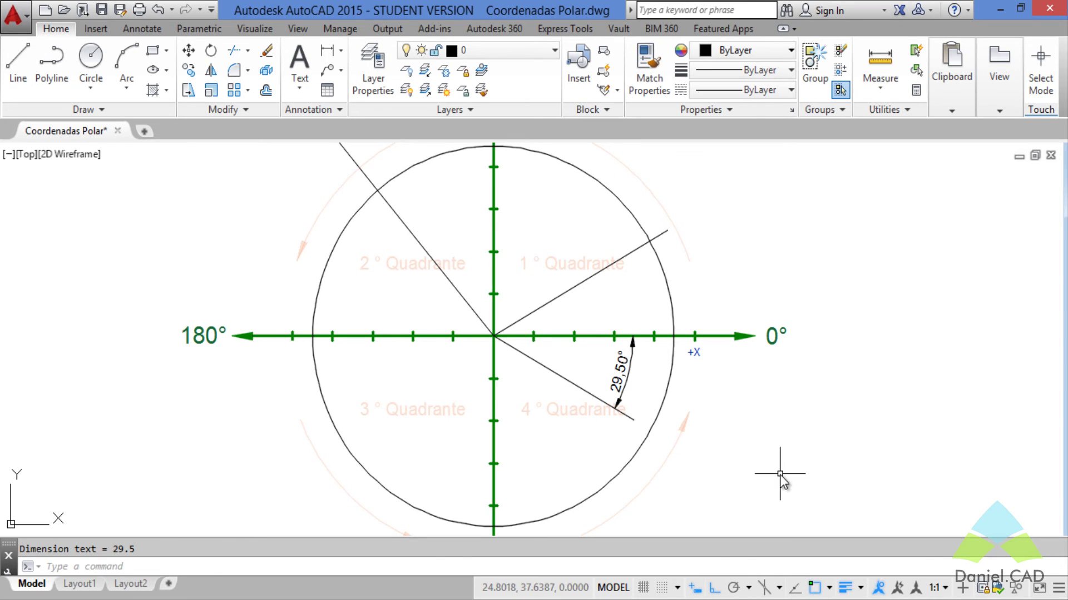
# Draw a second fourth-quadrant line from the centre of the axes, 5 units long at -60°.
pyautogui.click(18, 64)
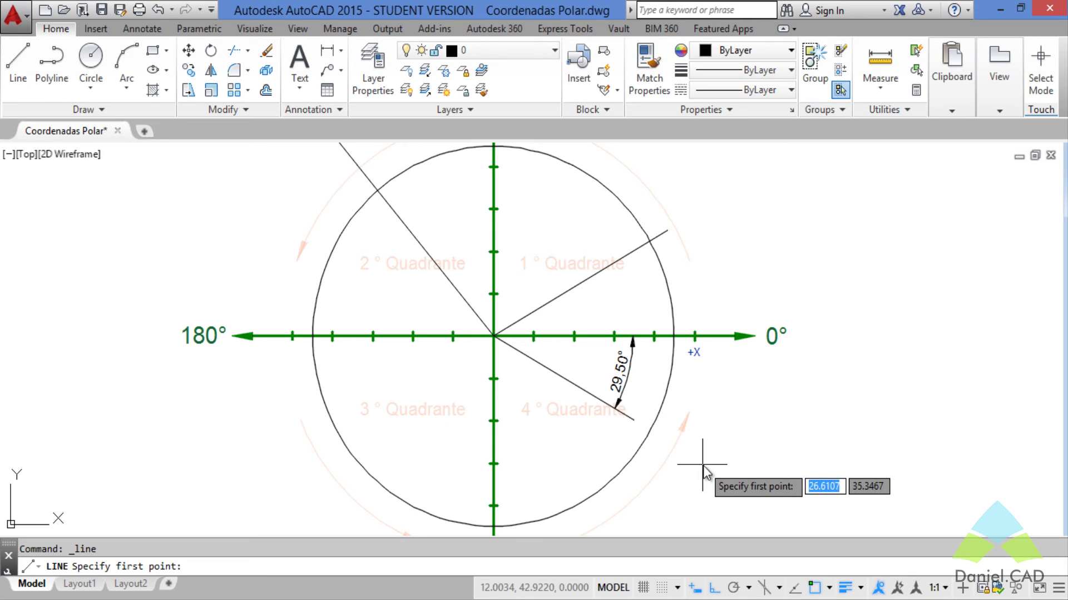
pyautogui.click(494, 336)
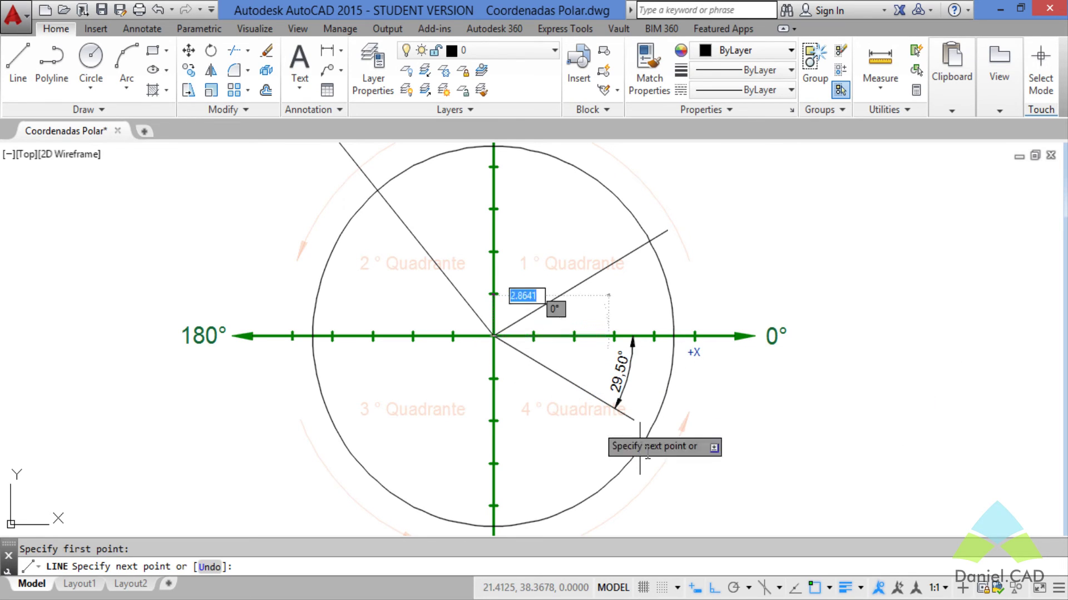
pyautogui.hotkey('ctrl', 'z')
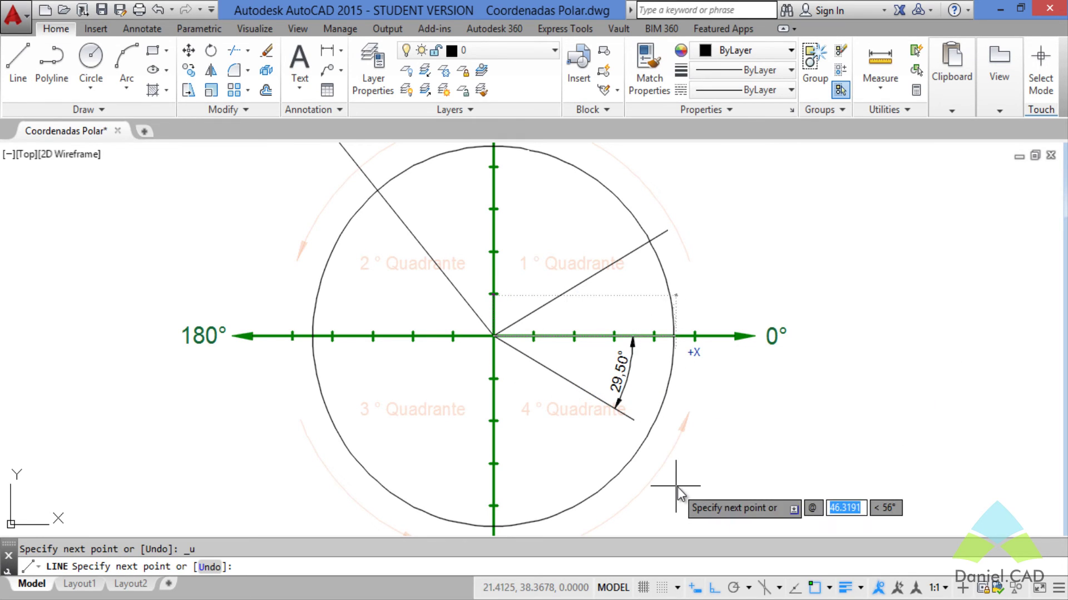
pyautogui.write('5')
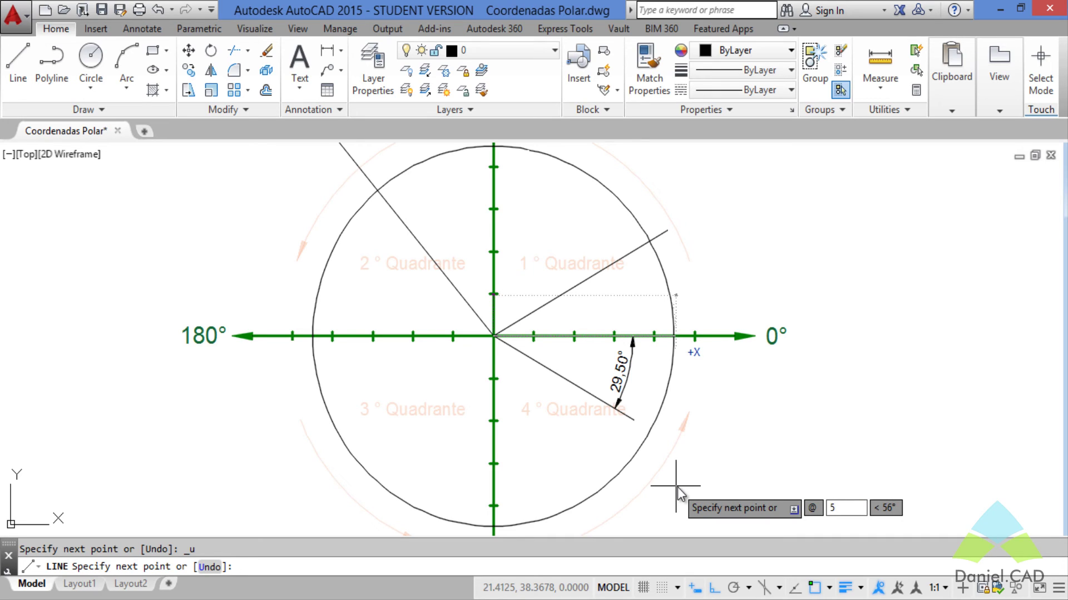
pyautogui.press('Tab')
pyautogui.write('0-')
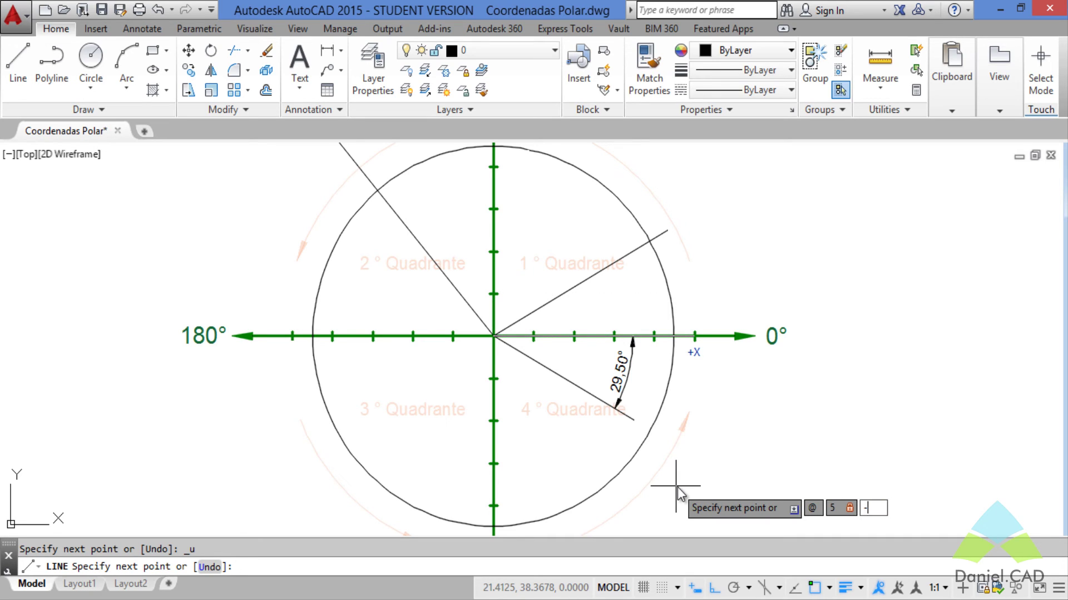
pyautogui.write('60')
pyautogui.press('Return')
pyautogui.press('Escape')
# Add an angular dimension between the steeper fourth-quadrant line and the positive X axis, placing its arc outside the circle.
pyautogui.write('dan')
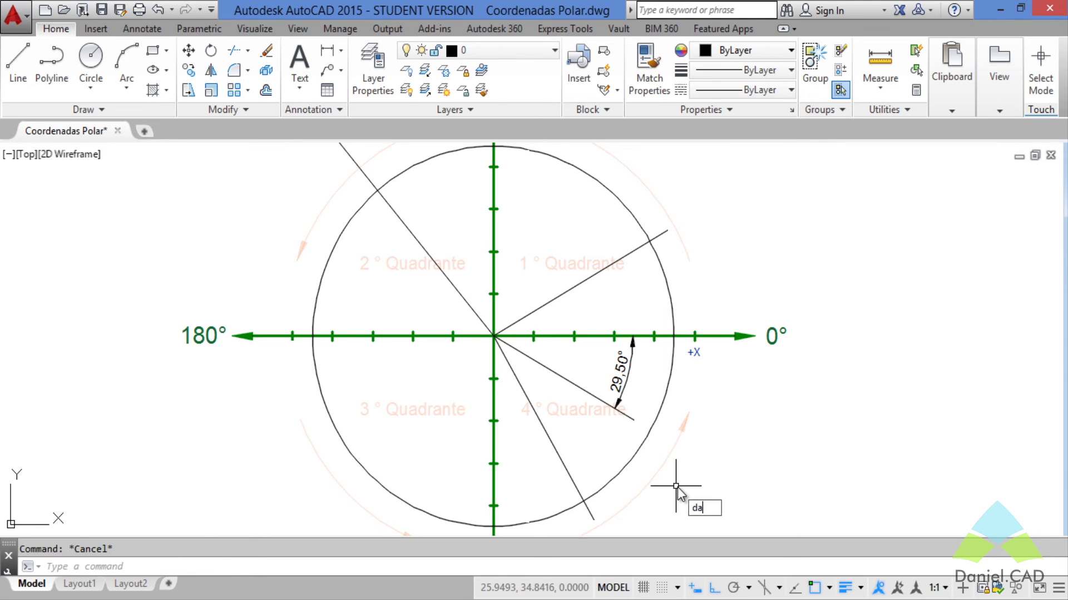
pyautogui.press('Return')
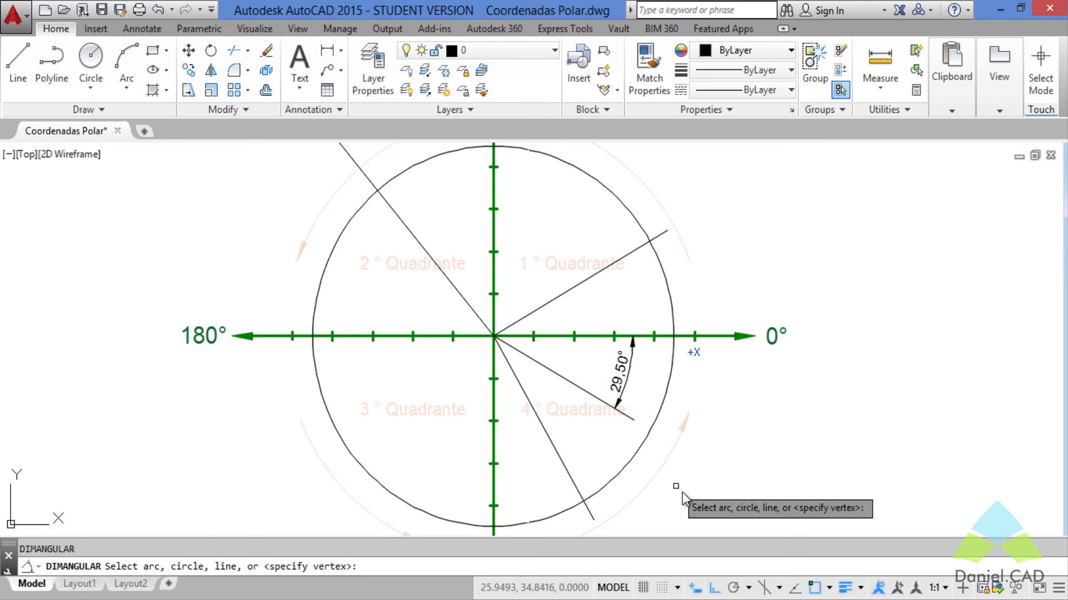
pyautogui.click(539, 422)
pyautogui.click(595, 336)
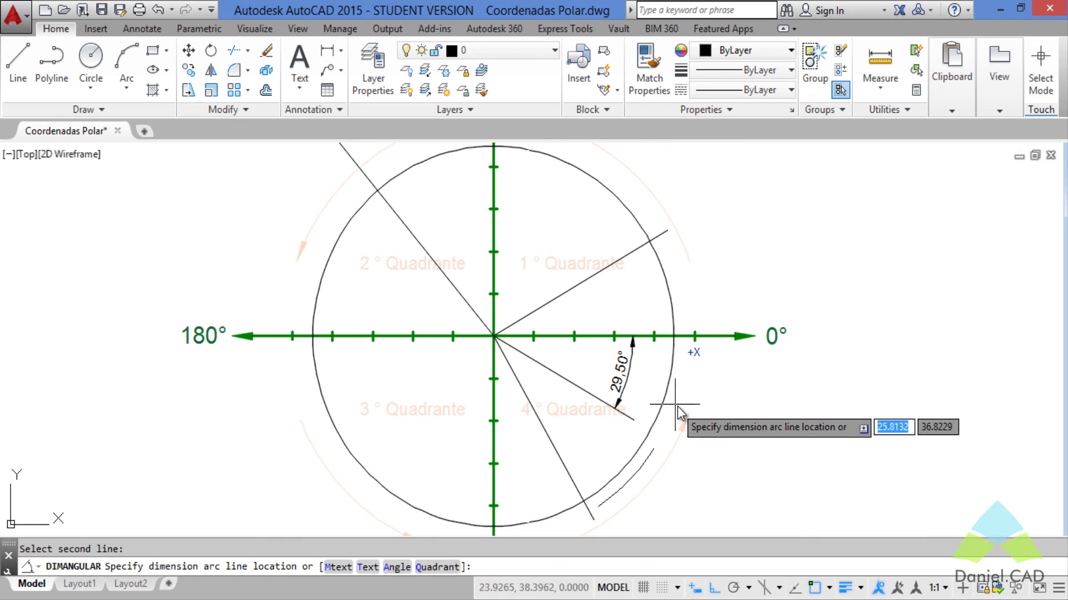
pyautogui.click(708, 422)
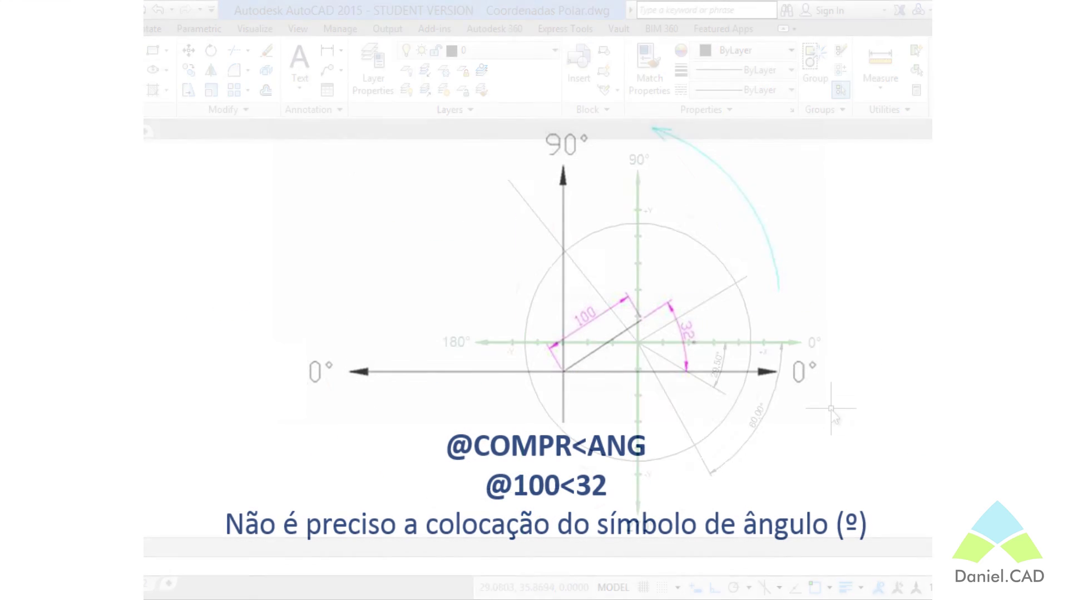